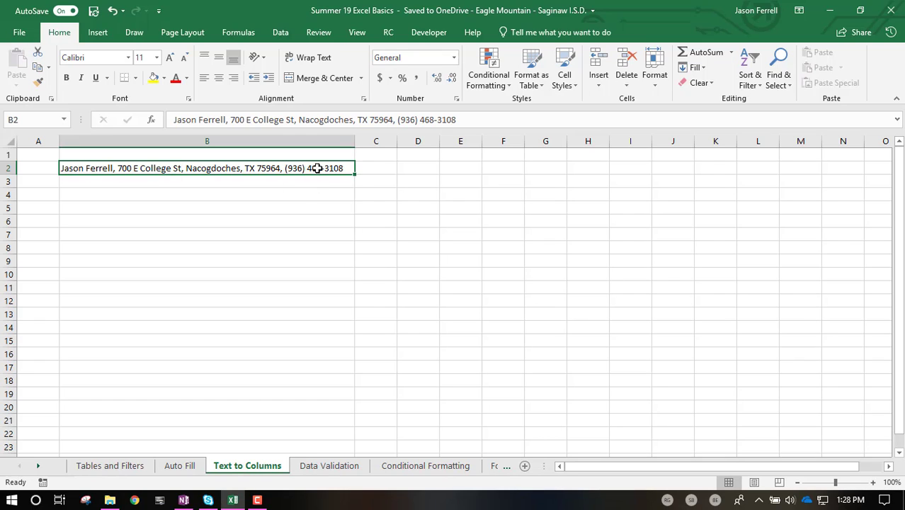
Start Text to Columns on cell B2, choose the Delimited data type, and continue to the delimiter options.
left_click(255, 209)
left_click(255, 168)
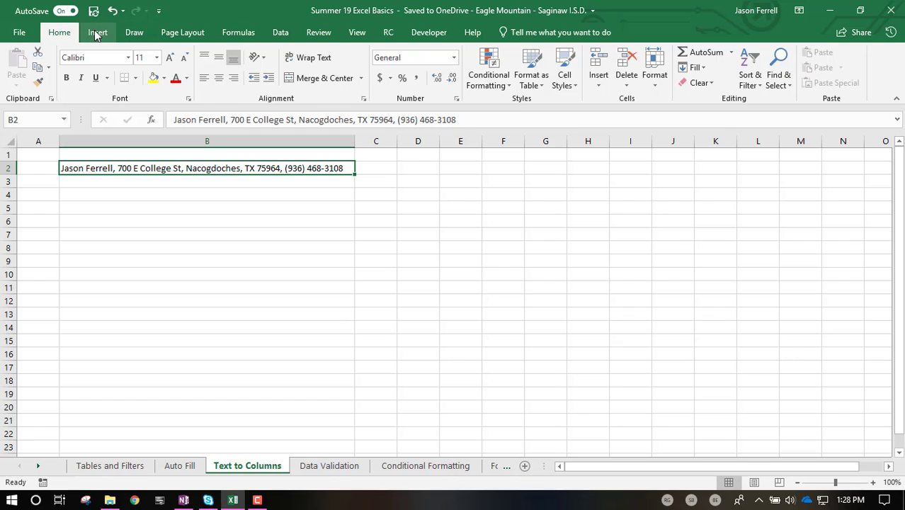
left_click(281, 33)
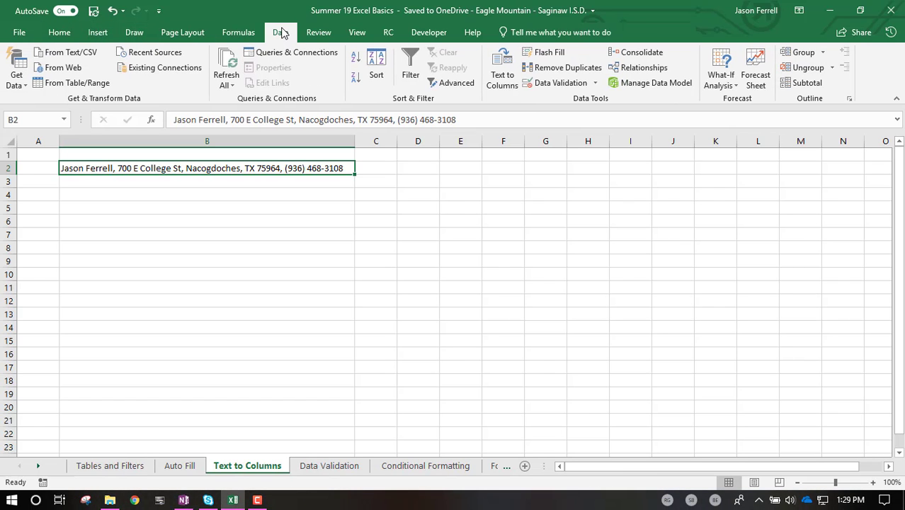
left_click(501, 67)
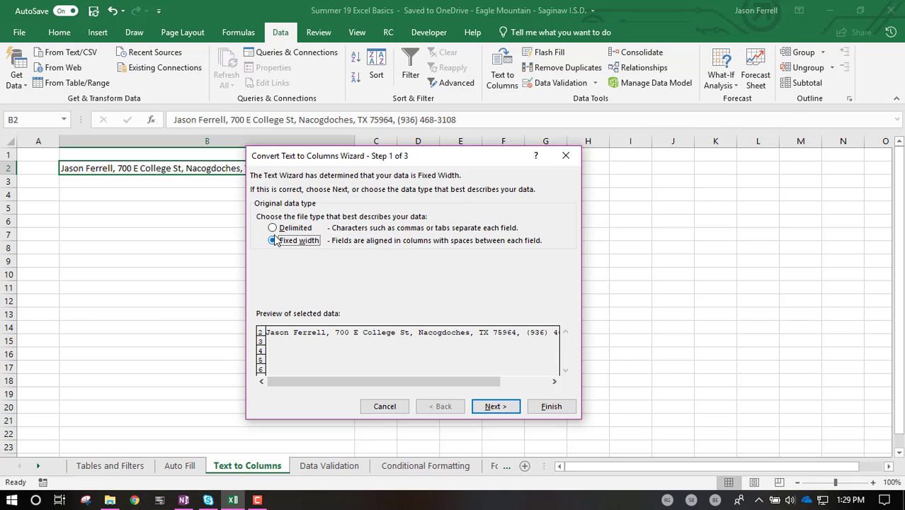
left_click(273, 228)
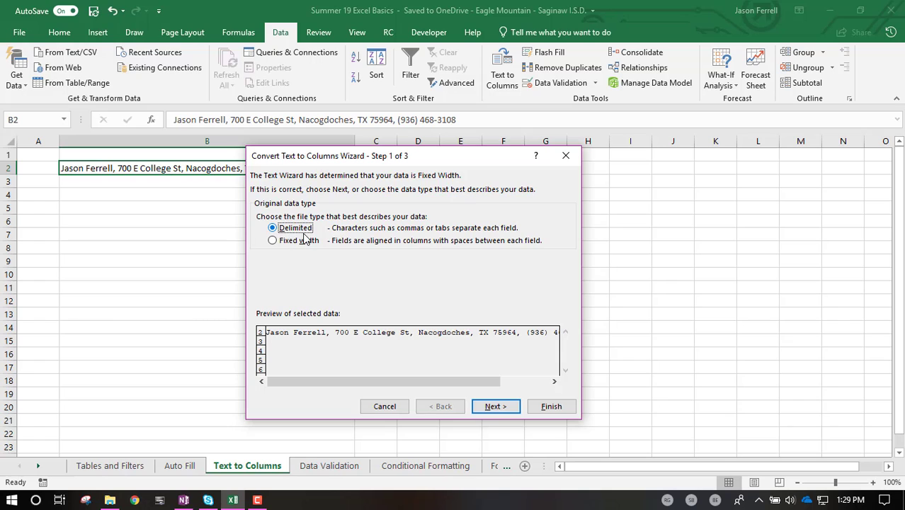
left_click(495, 407)
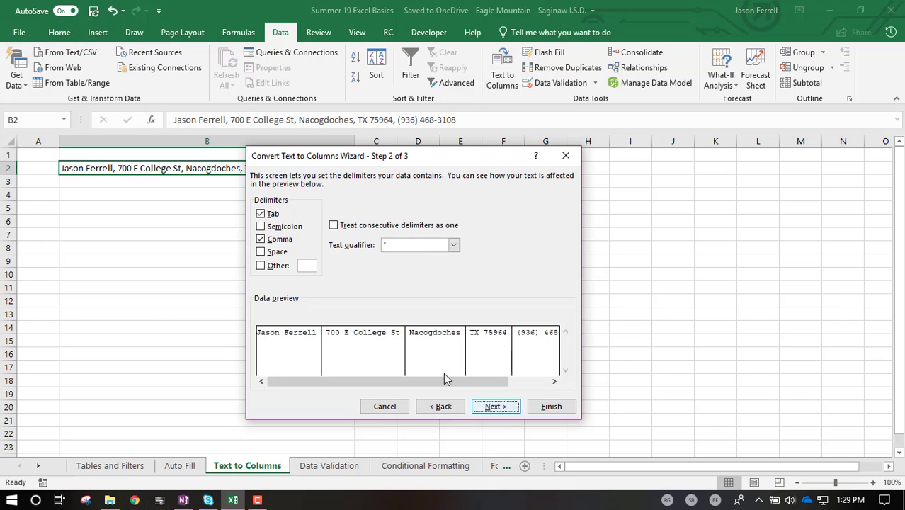
Compare the data preview without and with the Comma delimiter, and move the wizard clear of cell B2.
left_click(260, 238)
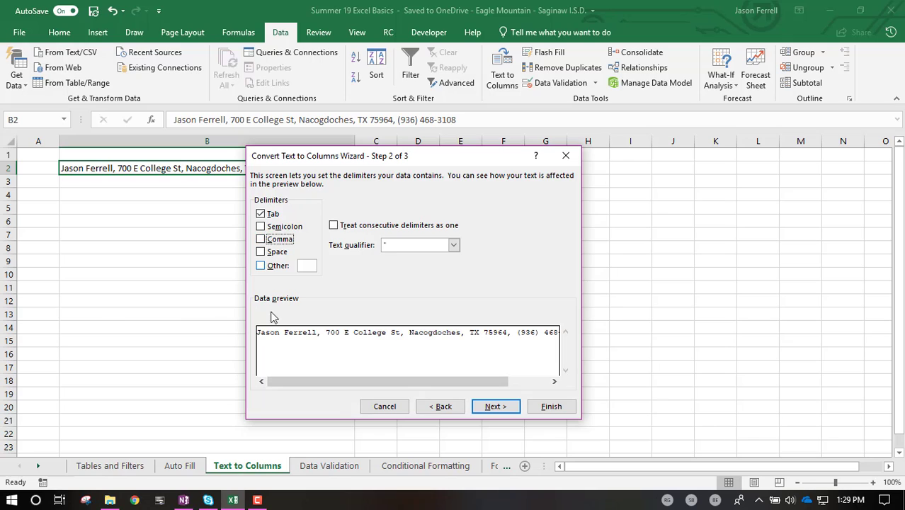
left_click(261, 240)
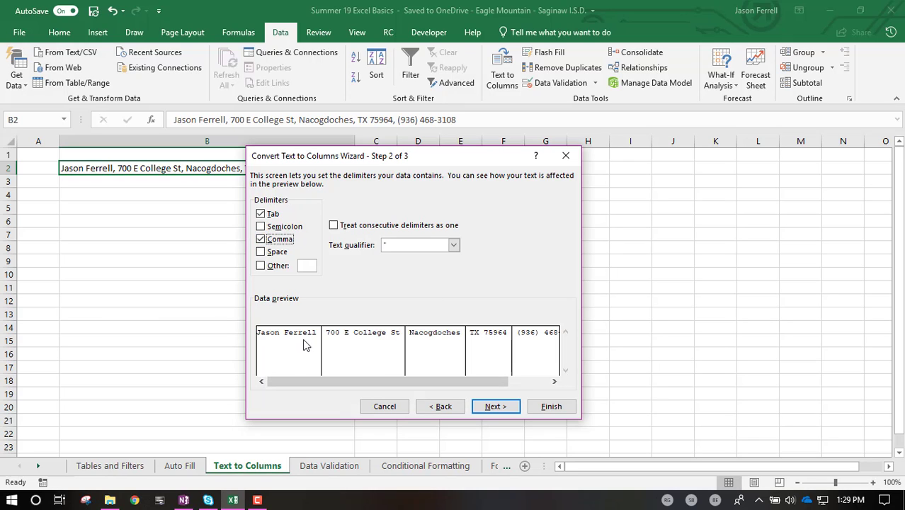
left_click_drag(379, 160, 516, 143)
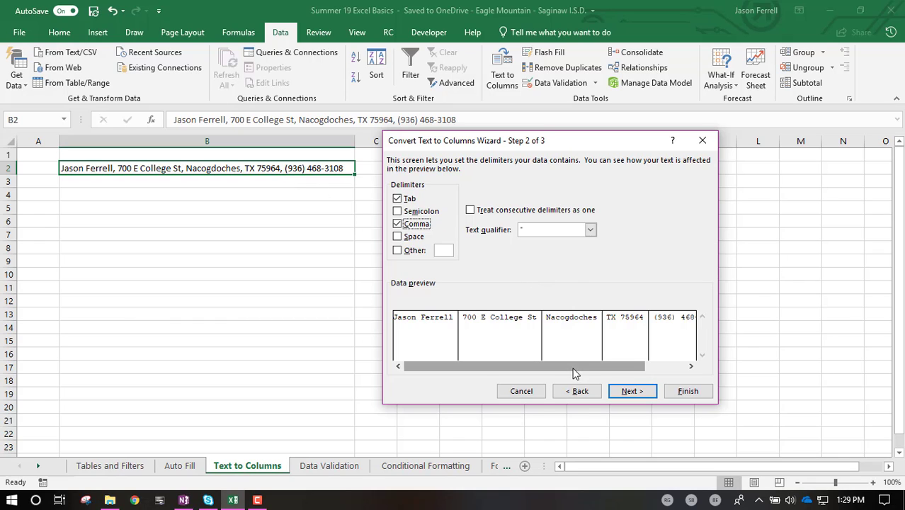
mouse_move(575, 373)
left_mouse_down()
mouse_move(627, 371)
mouse_move(575, 373)
left_mouse_up()
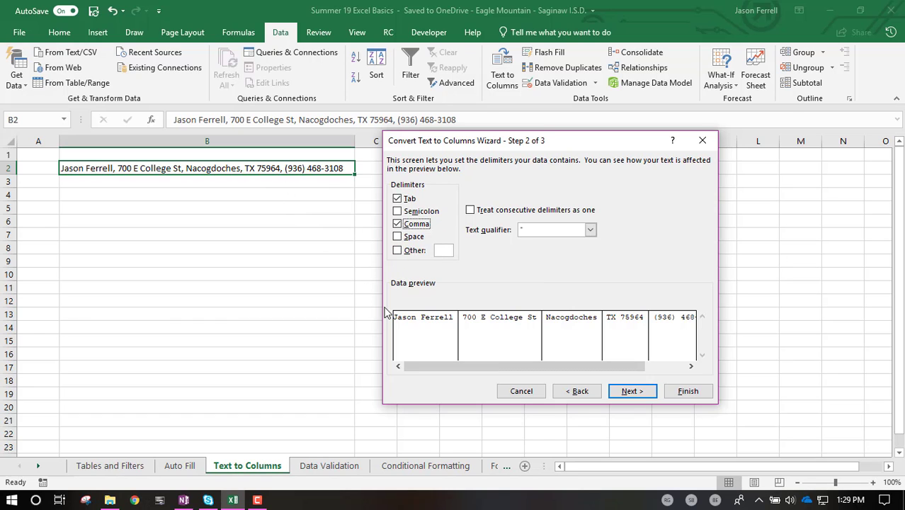
Enable the Other delimiter alongside Tab and Comma, trying Space and clearing it again, and continue to the column formats.
left_click(410, 250)
left_click(398, 236)
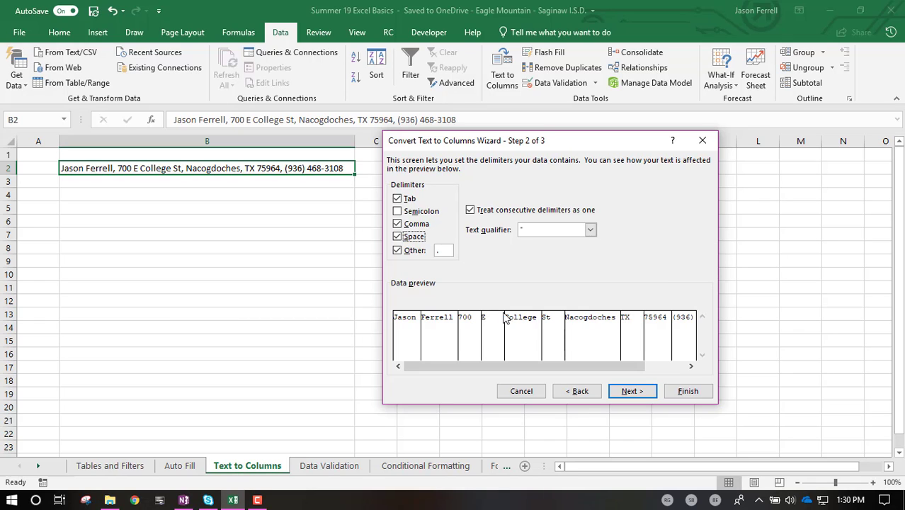
left_click(397, 237)
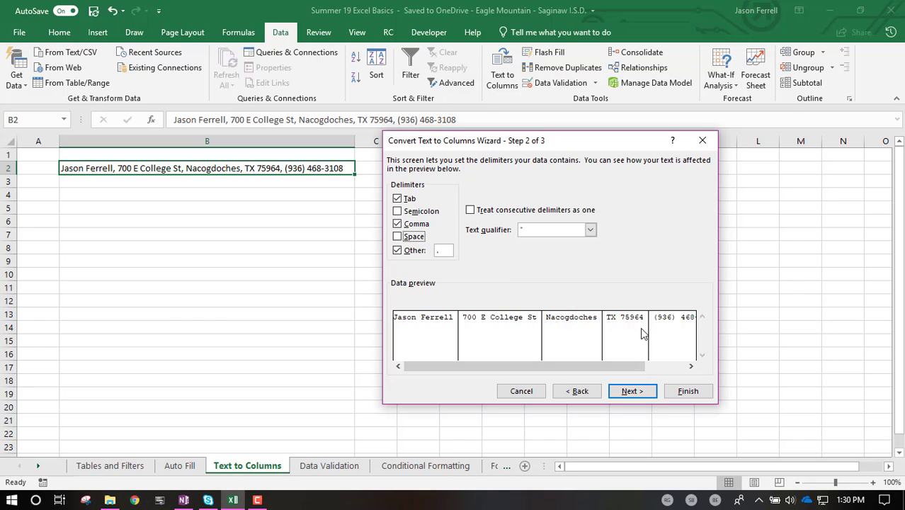
left_click_drag(578, 366, 619, 362)
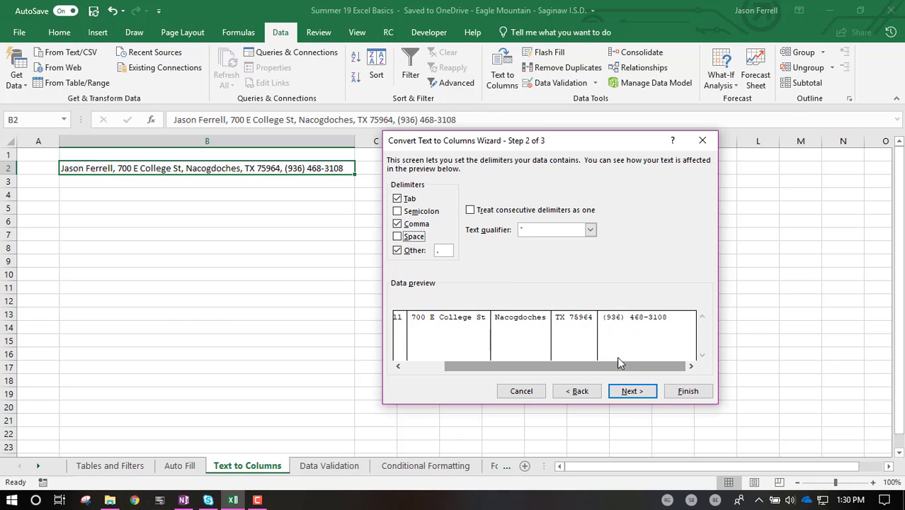
left_click(631, 391)
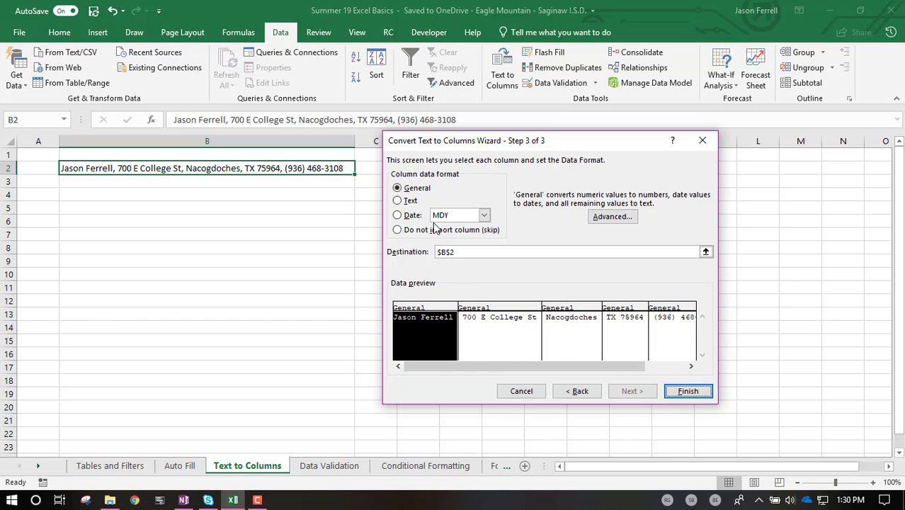
Go through the preview columns and try the Text format on the phone number column, returning it to General.
left_click(486, 312)
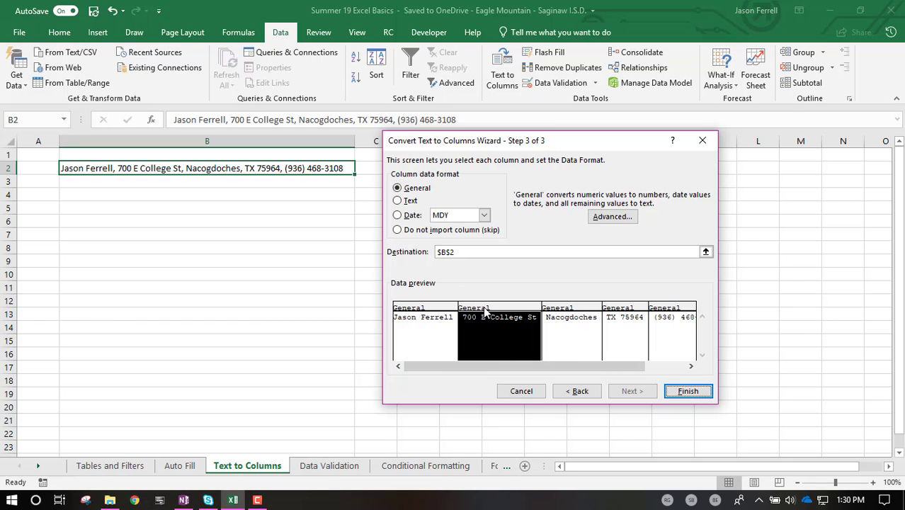
left_click(566, 311)
left_click(626, 314)
left_click(670, 312)
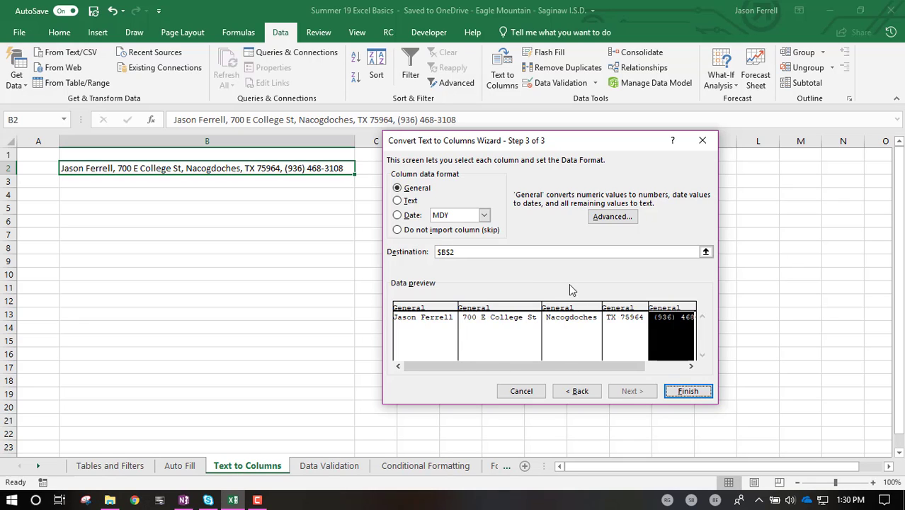
left_click(398, 201)
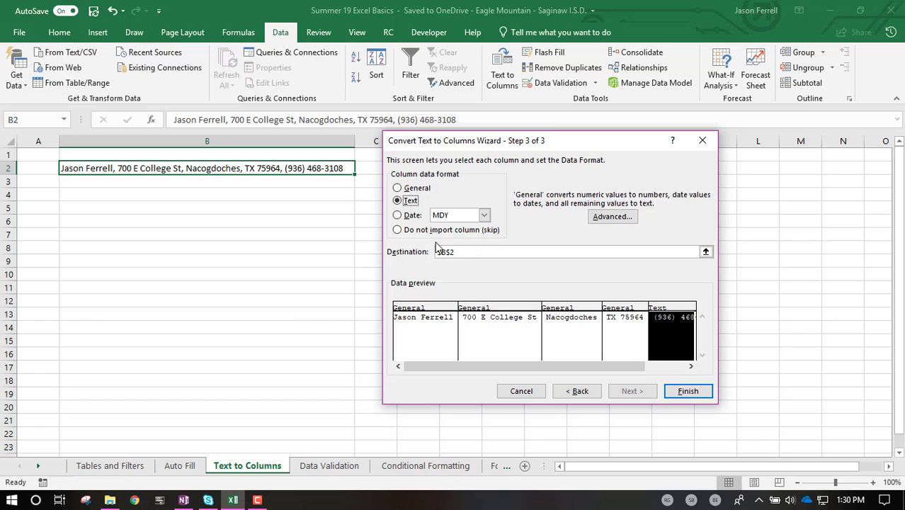
left_click(401, 190)
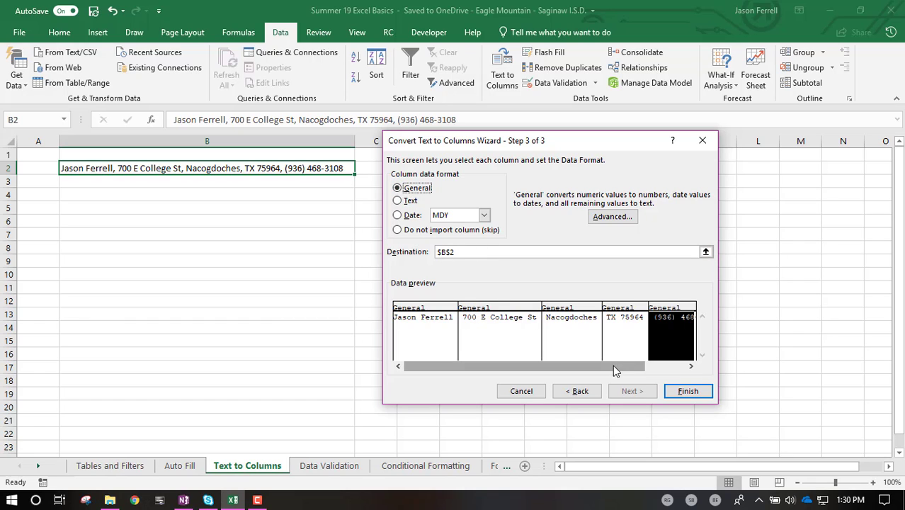
left_click_drag(613, 365, 660, 368)
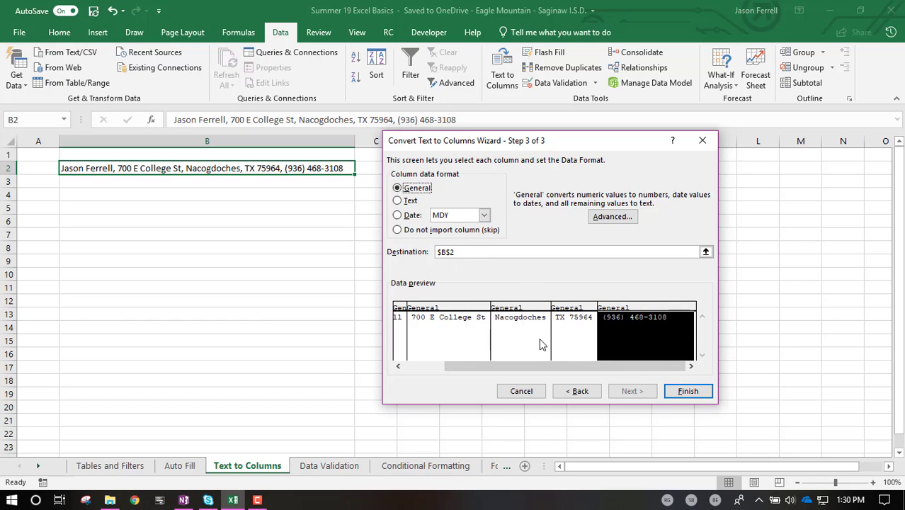
left_click(579, 309)
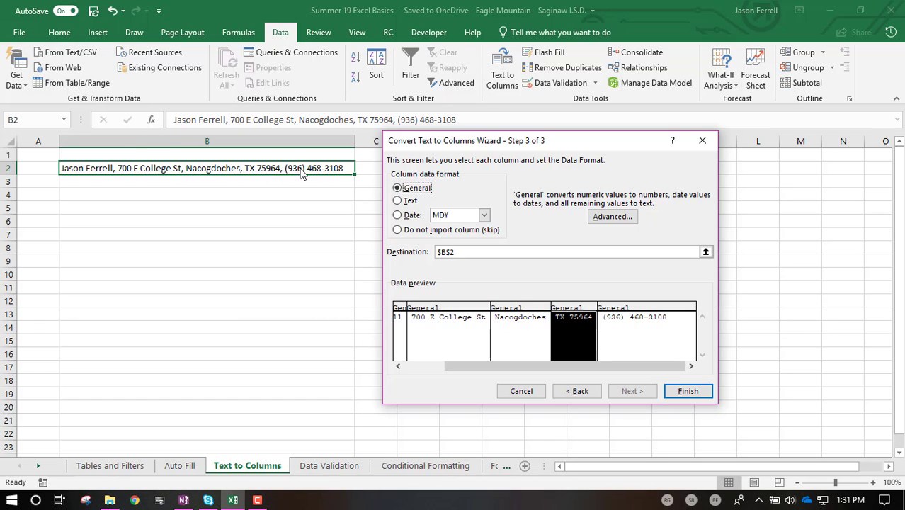
Set the destination to cell B4 and finish splitting the contact text into columns.
left_click(500, 254)
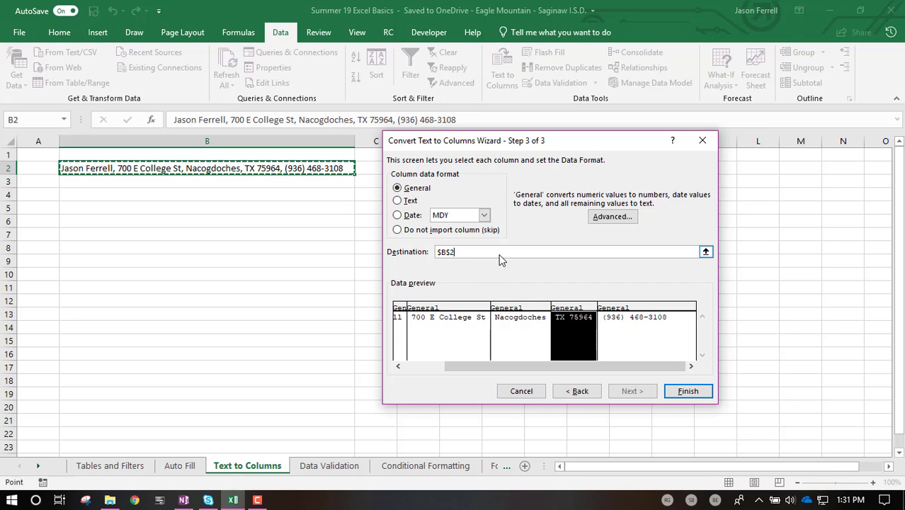
left_click(249, 193)
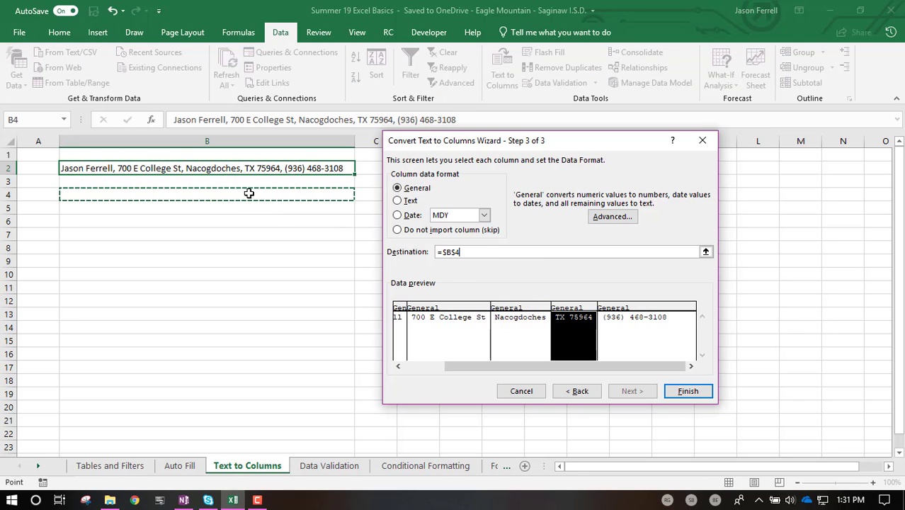
left_click(687, 391)
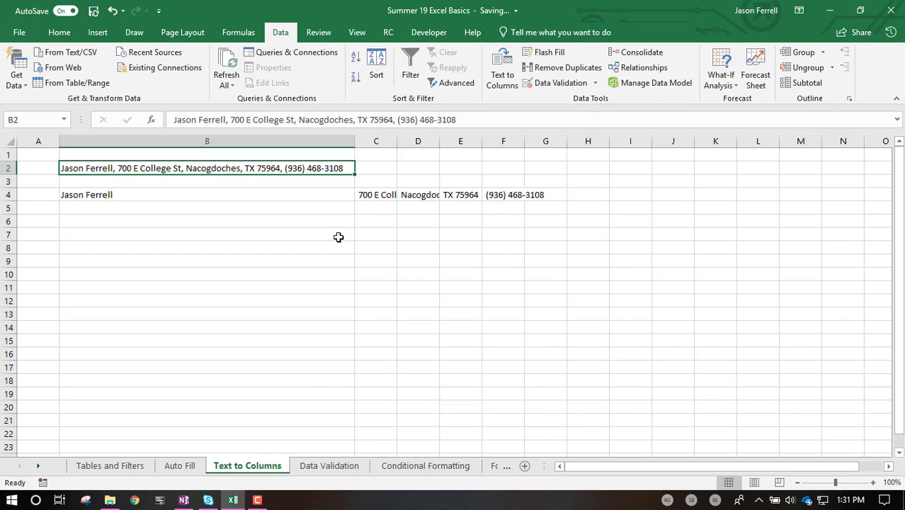
AutoFit the widths of columns C, D and F to the split contact data.
double_click(397, 141)
double_click(468, 141)
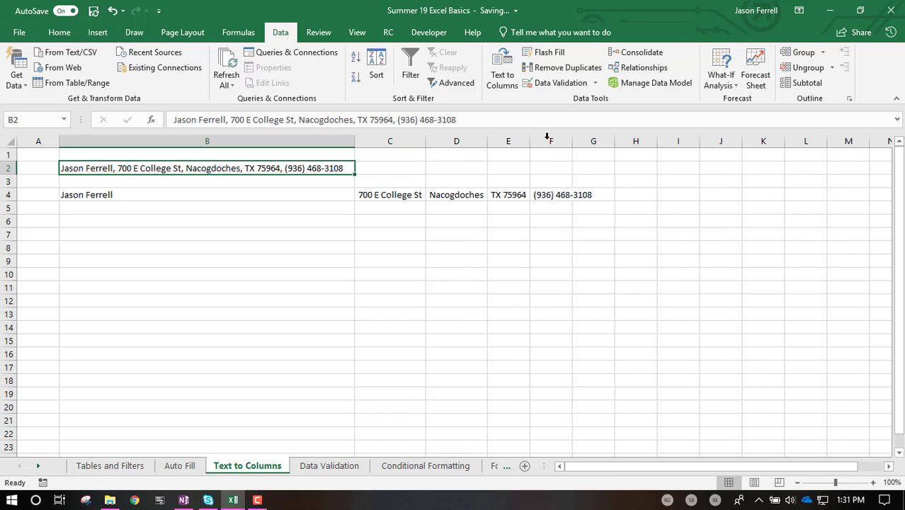
left_click(568, 141)
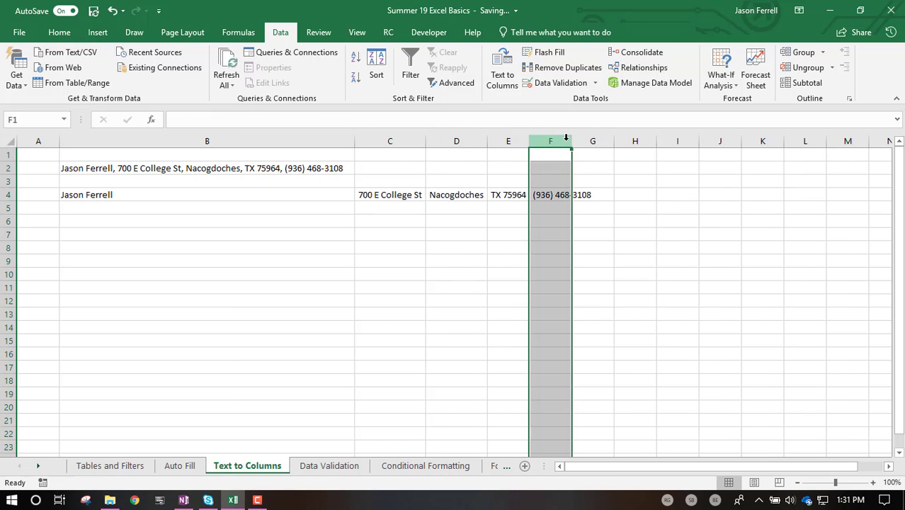
double_click(573, 141)
left_click(239, 208)
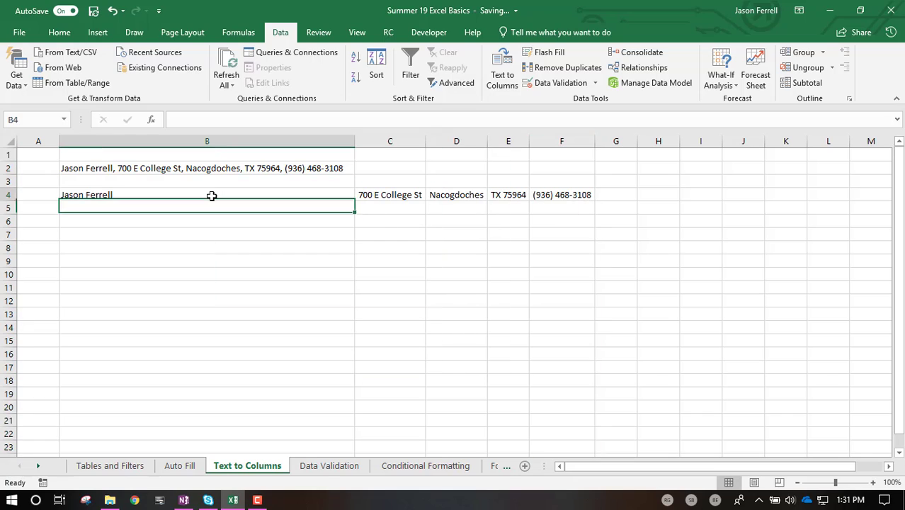
Check the split cells in row 4 and start a delimited Text to Columns conversion on state-and-ZIP cell E4.
left_click(212, 196)
left_click(412, 192)
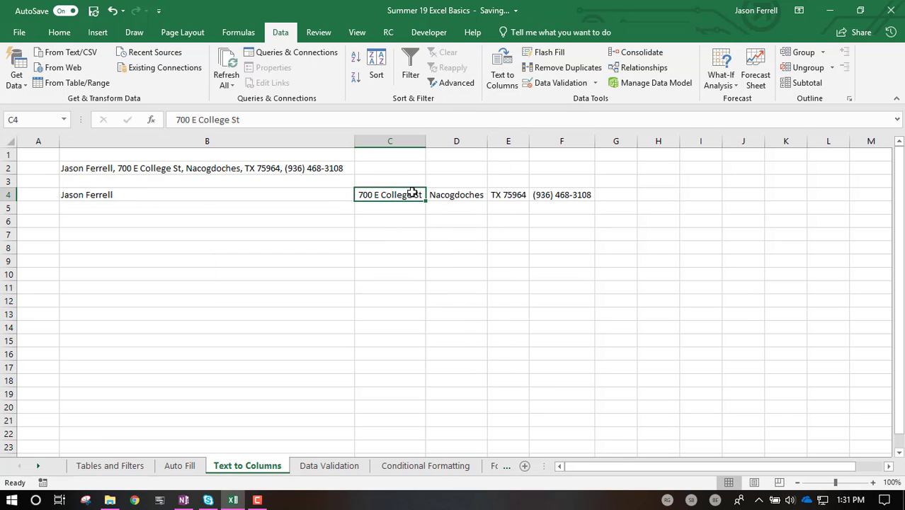
left_click(460, 192)
left_click(497, 194)
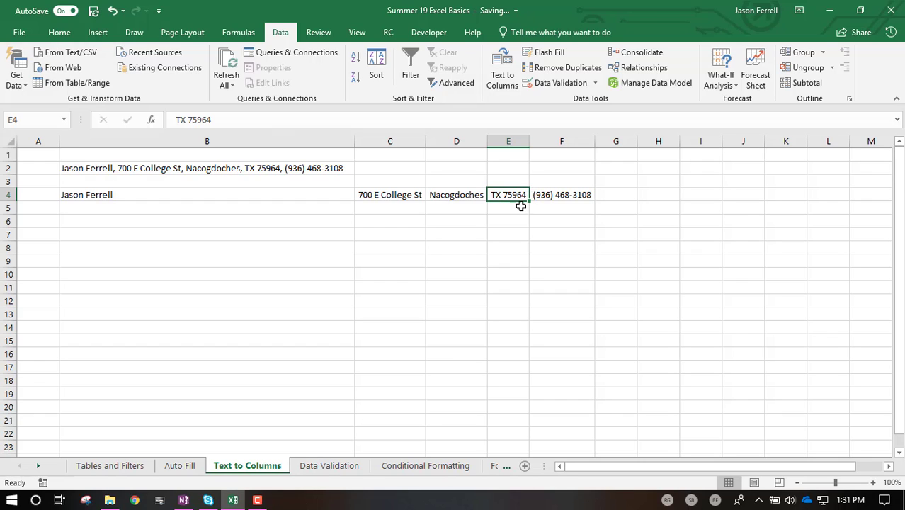
mouse_move(513, 191)
left_mouse_down()
mouse_move(453, 171)
mouse_move(512, 194)
left_mouse_up()
left_click(502, 71)
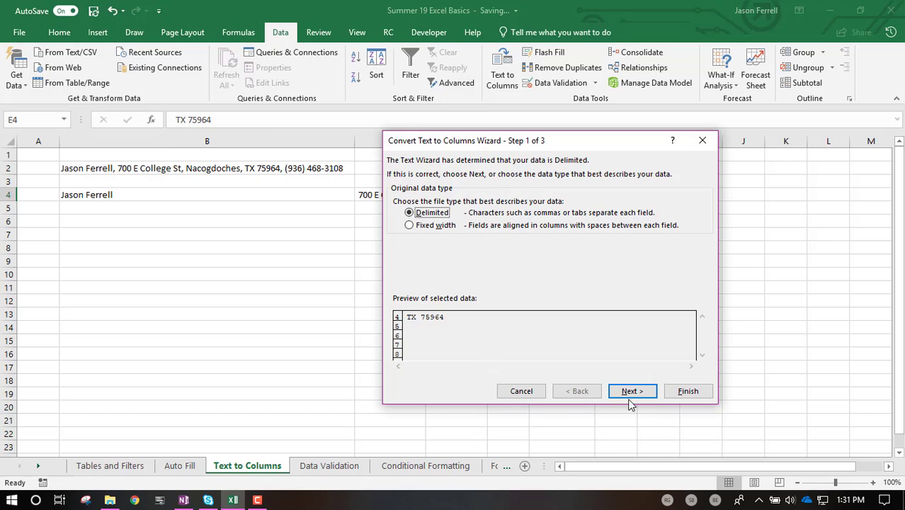
left_click(631, 393)
Add Space as a delimiter, turn off the Other delimiter, and continue to the column formats.
left_click(397, 237)
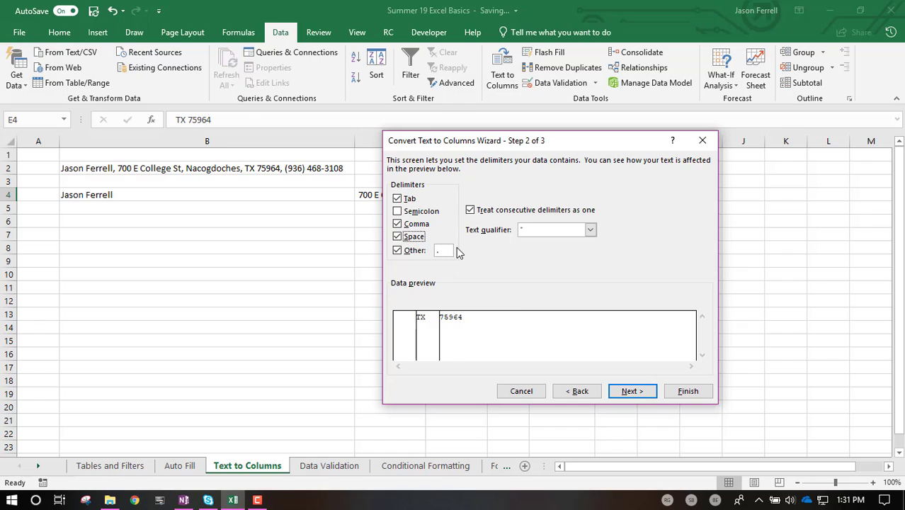
left_click(416, 251)
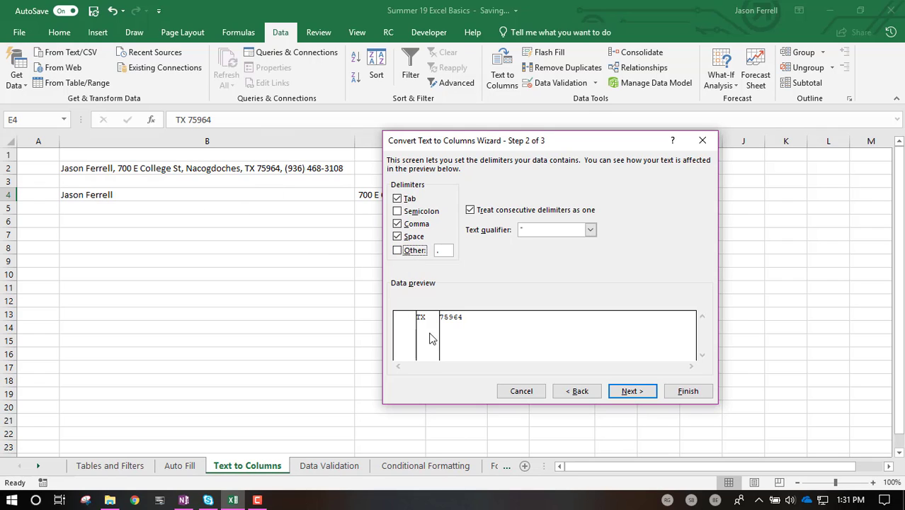
left_click(632, 391)
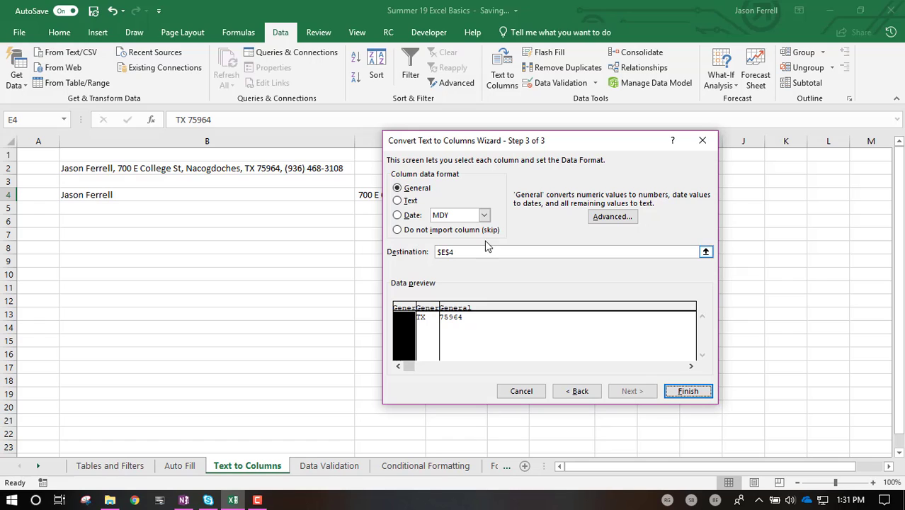
Try to finish the state-and-ZIP split with cell E4 picked as the destination.
left_click(706, 252)
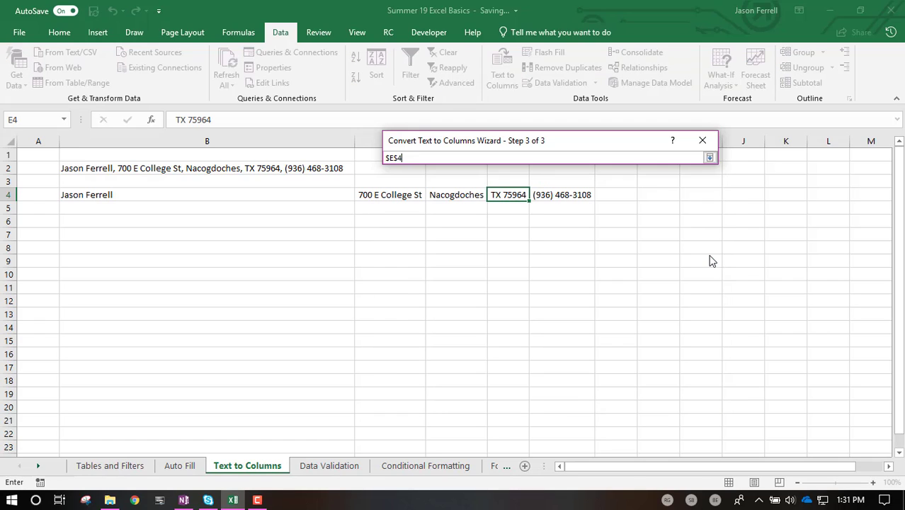
left_click(507, 193)
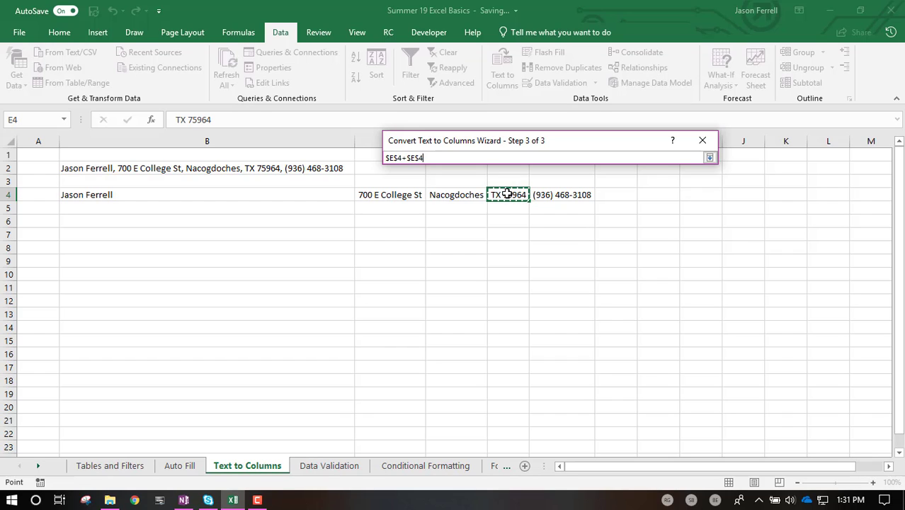
left_click(708, 157)
left_click(687, 390)
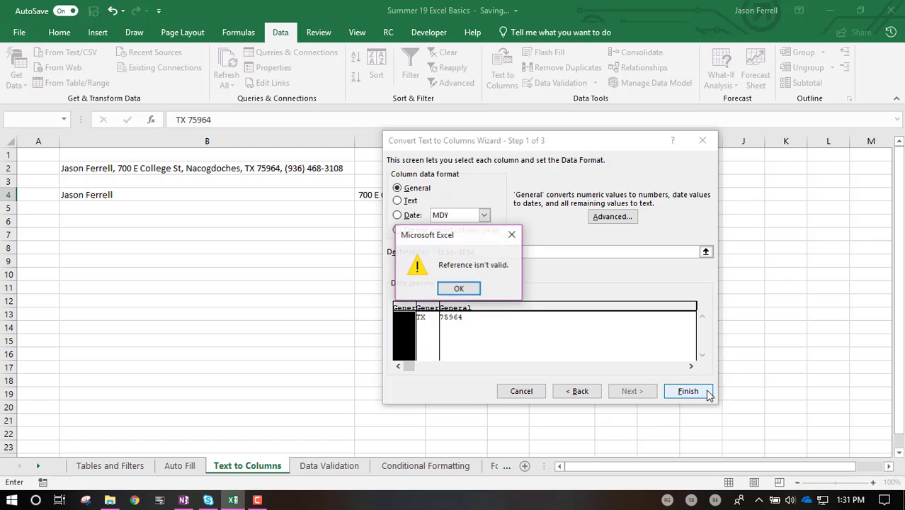
left_click(459, 290)
Set the Text to Columns destination to cell E3 and finish splitting the state and ZIP code.
left_click(706, 252)
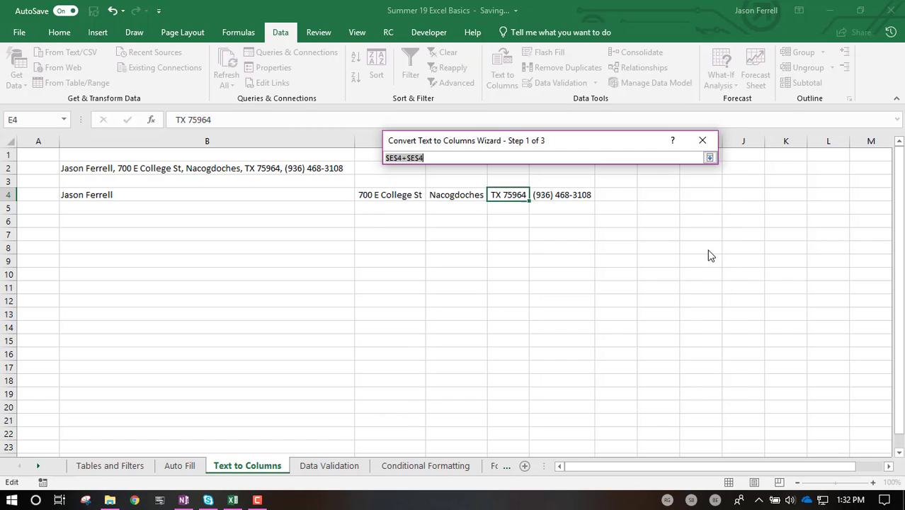
left_click(506, 178)
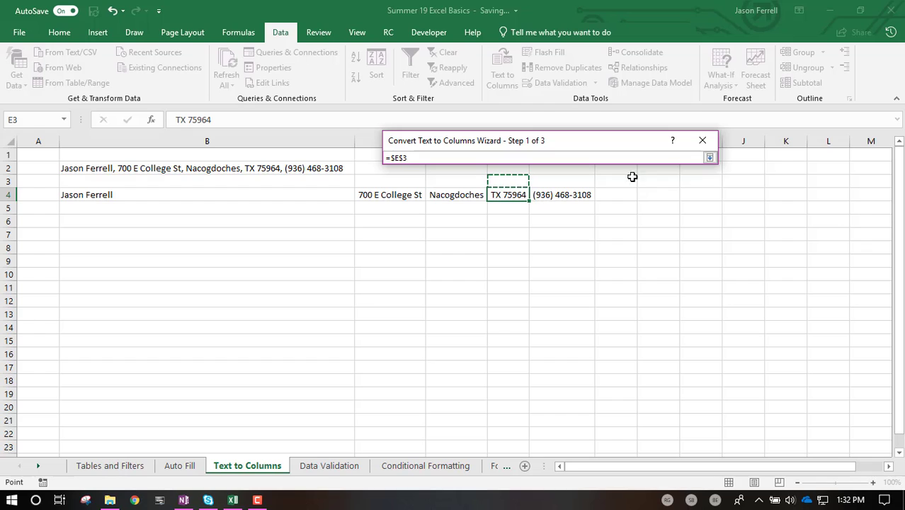
left_click(708, 157)
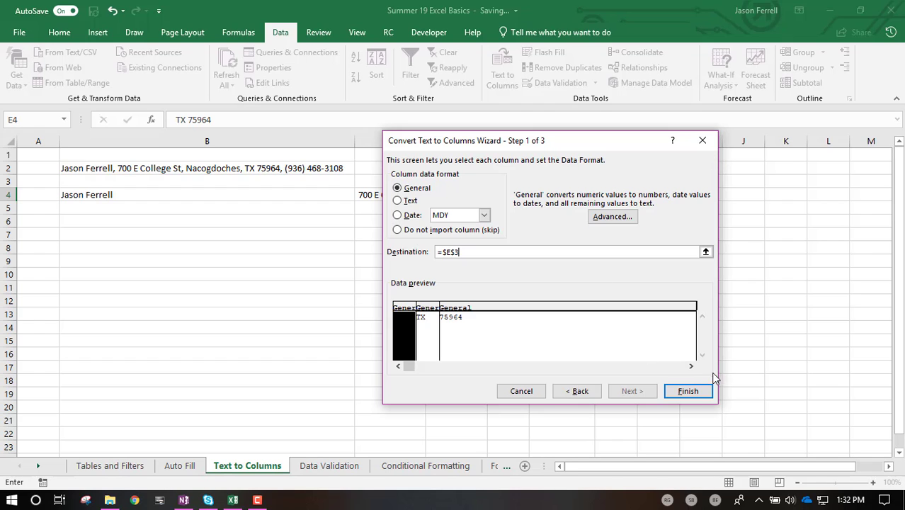
left_click(685, 392)
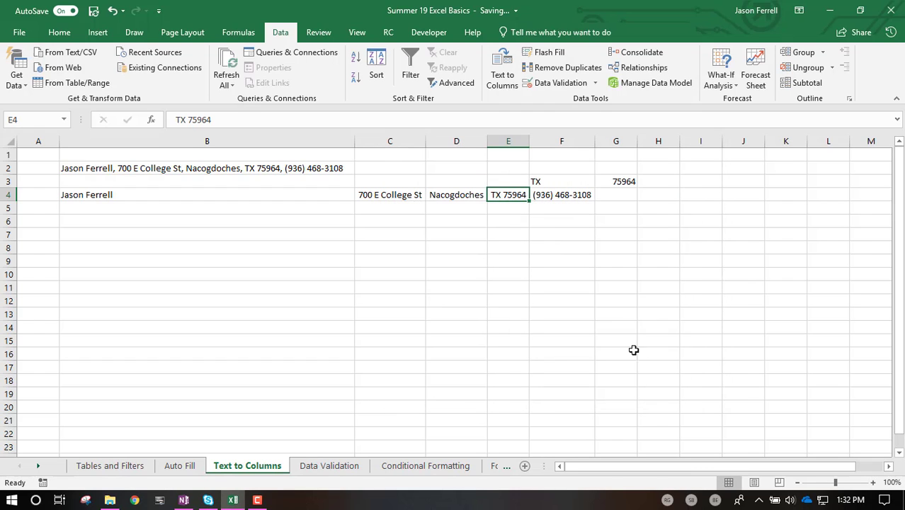
Move the phone number from cell F4 to H4 to make room for the split state and ZIP code.
left_click(517, 182)
left_click(539, 183)
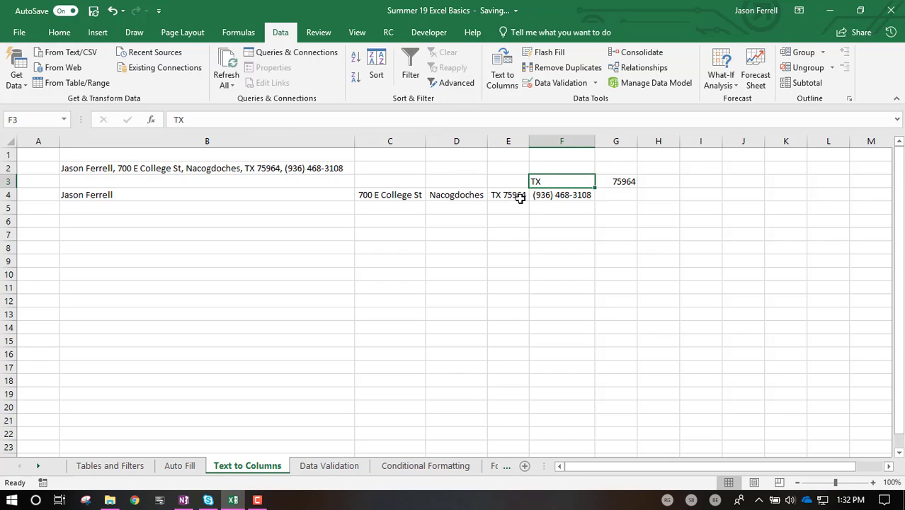
left_click(547, 195)
left_click_drag(551, 203, 643, 205)
Clear the combined state-and-ZIP cell E4 and move the separated values from F3:G3 into E4:F4.
left_click(516, 197)
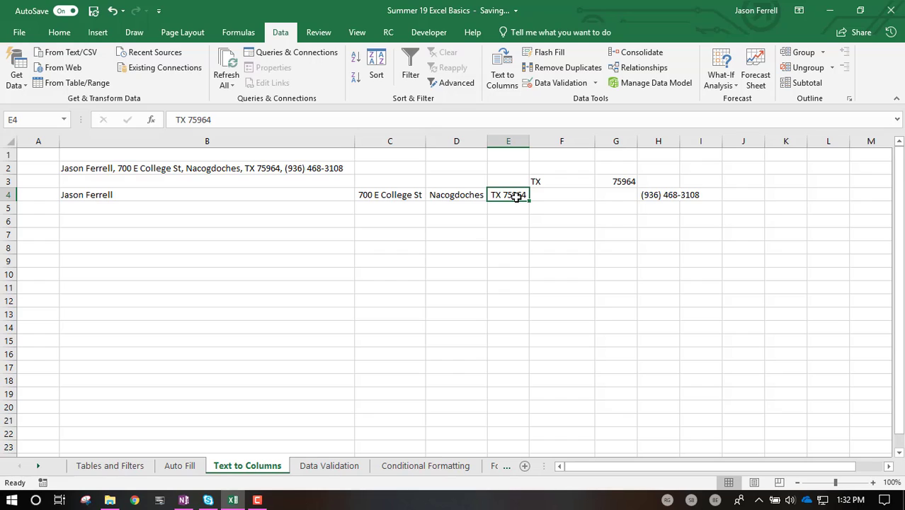
key("Delete")
left_click_drag(590, 179, 521, 199)
left_click(667, 186)
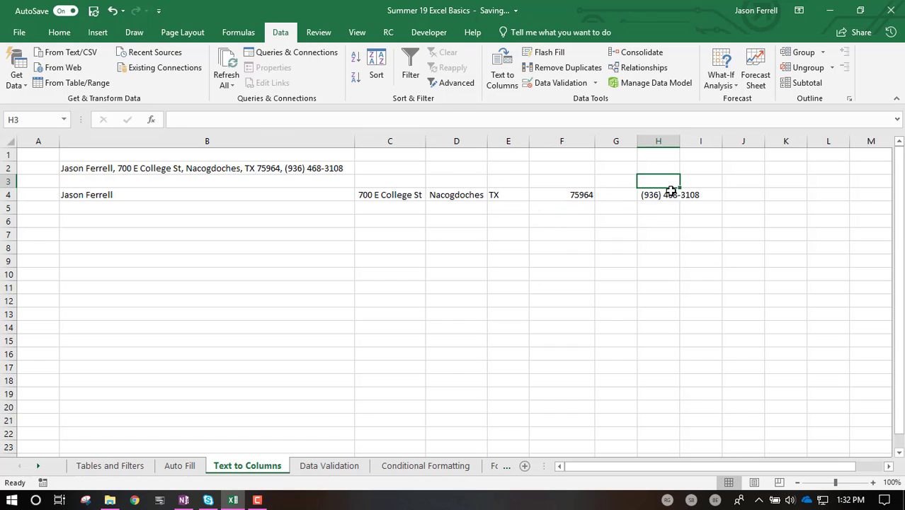
Move the phone number from H4 to G4 and AutoFit the widths of columns F and G.
left_click(671, 197)
left_click_drag(671, 200, 614, 204)
double_click(595, 141)
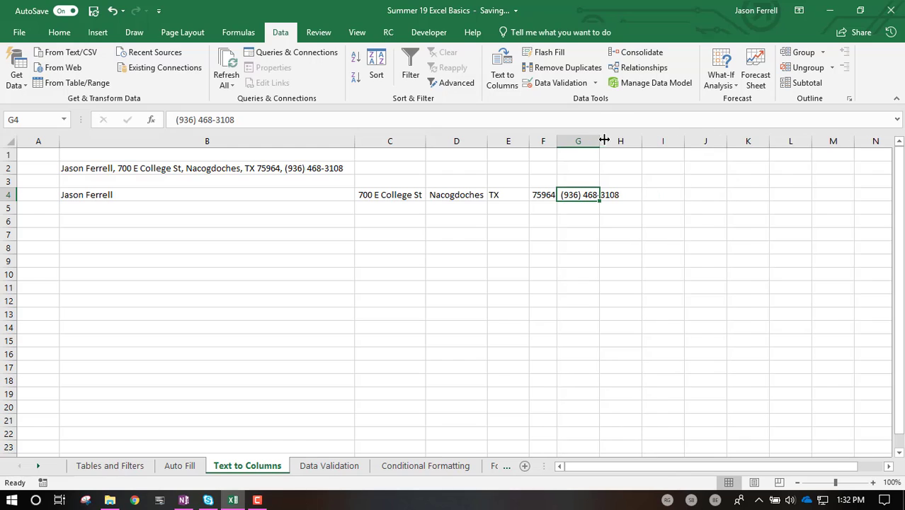
double_click(600, 141)
left_click(524, 245)
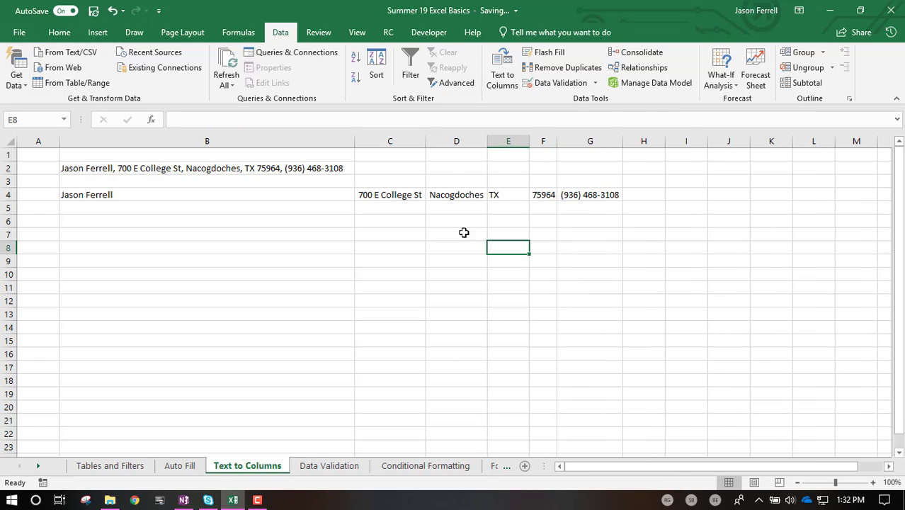
Delete the original comma-separated contact entry in cell B2 and AutoFit the width of column B.
left_click(315, 167)
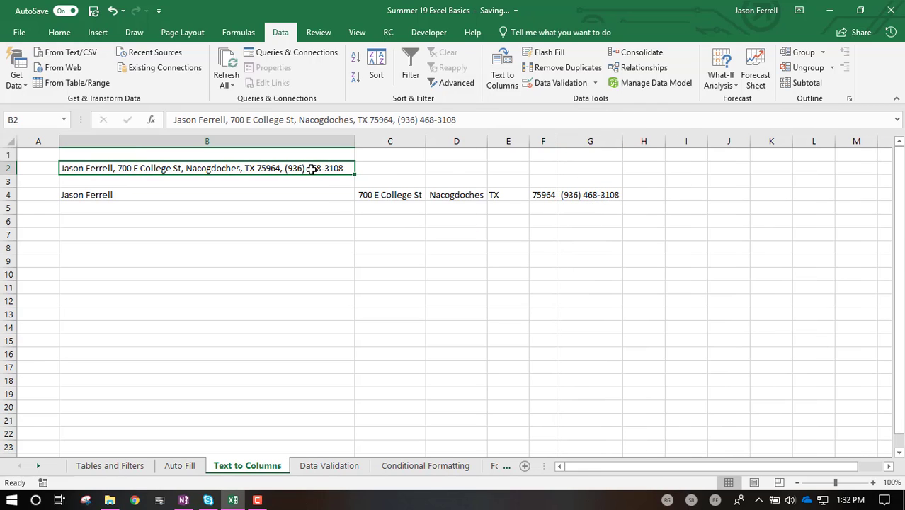
key("Delete")
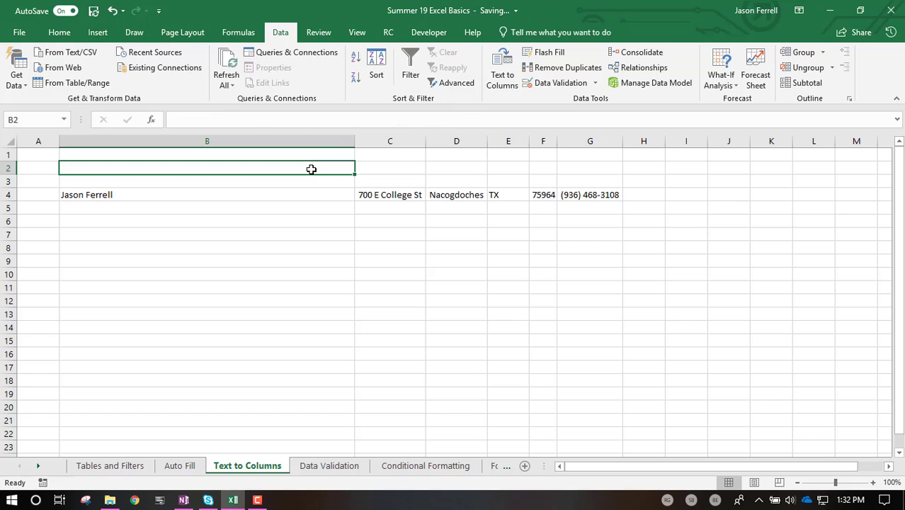
double_click(352, 141)
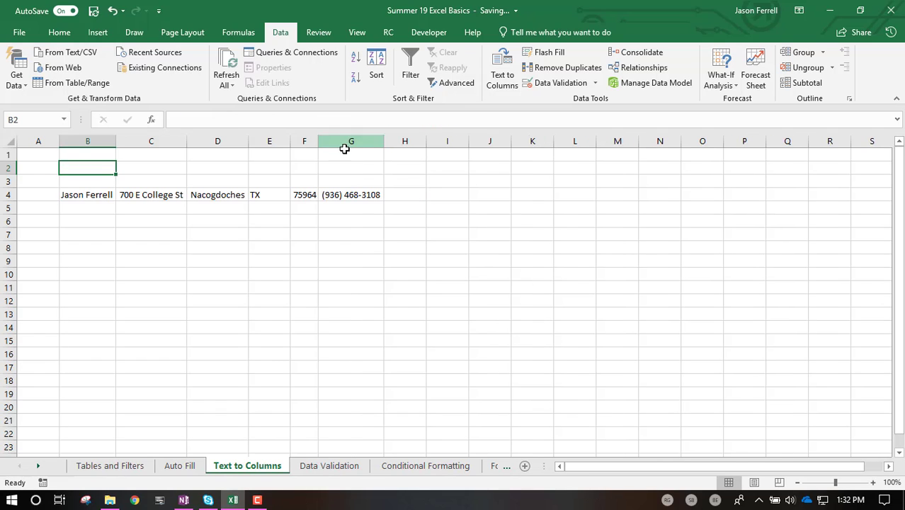
Go through the empty header cells B3 to G3 above the split contact data one by one.
left_click(89, 183)
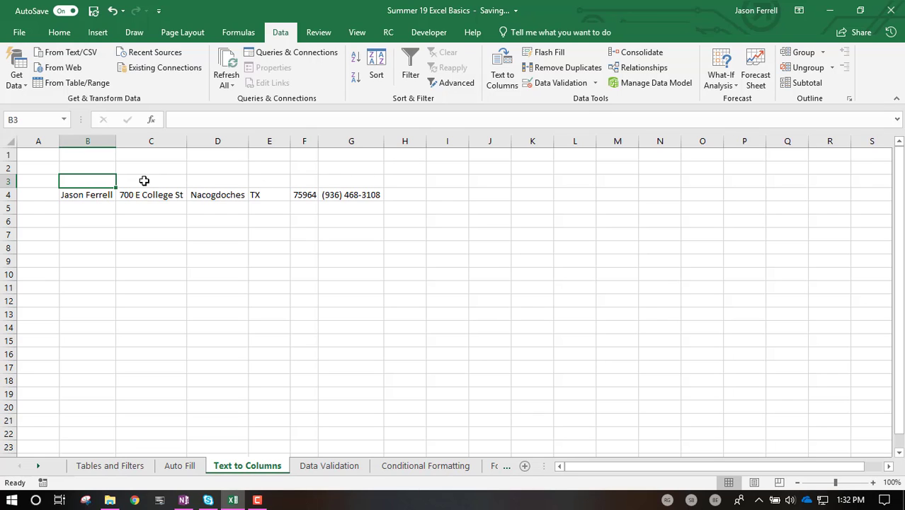
left_click(143, 181)
left_click(213, 181)
left_click(274, 182)
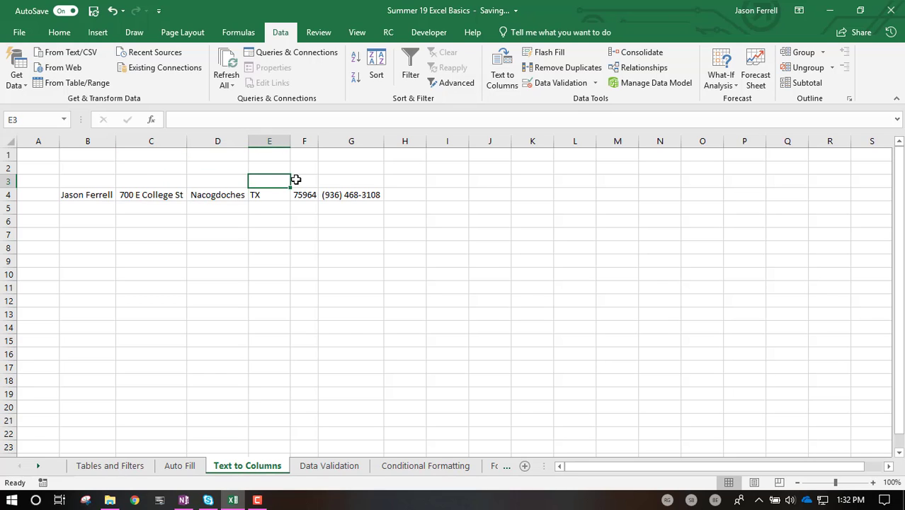
left_click(301, 181)
left_click(333, 182)
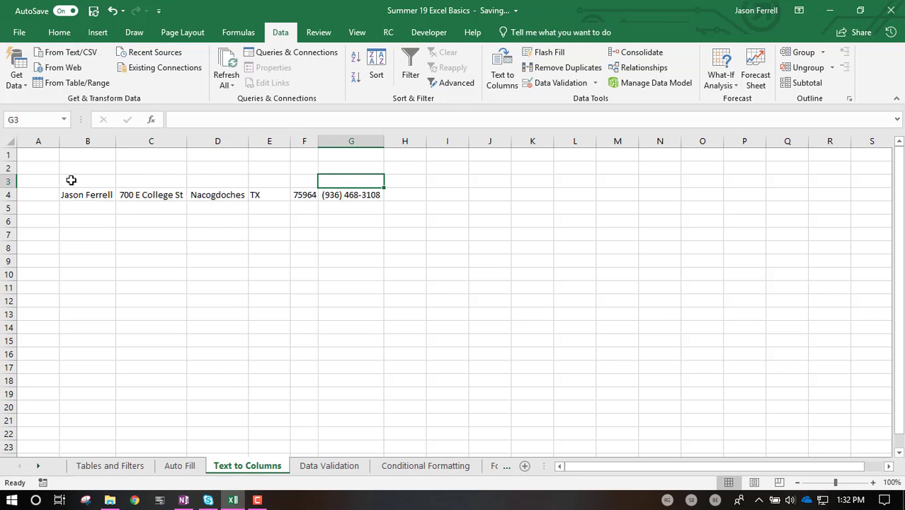